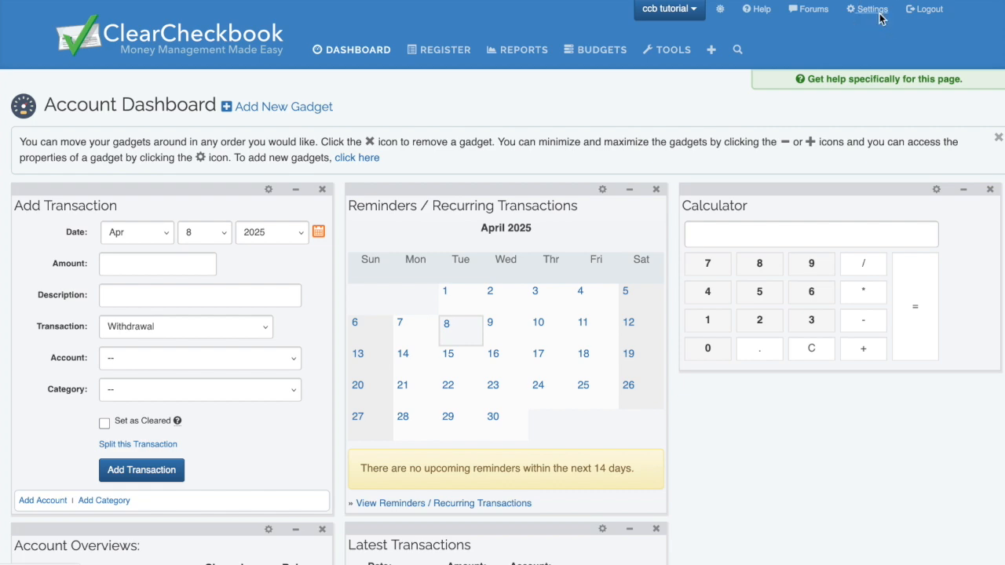
- From Settings, open Premium Groups to view the membership expiring 4/8/2026 with 1 of 5 members
left_click(870, 9)
scroll(375, 198, "down", 3)
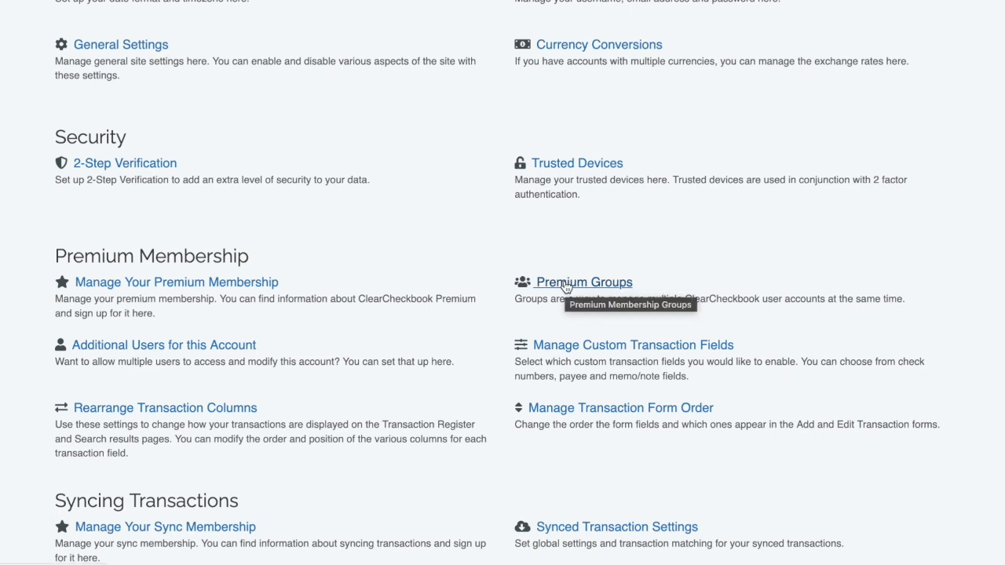
left_click(565, 284)
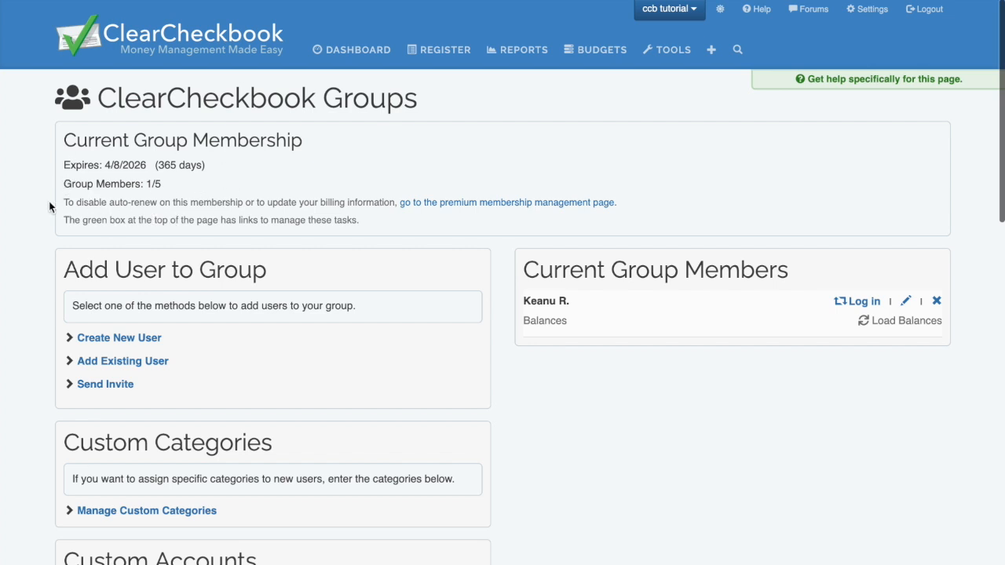
scroll(49, 201, "down", 2)
scroll(48, 206, "down", 2)
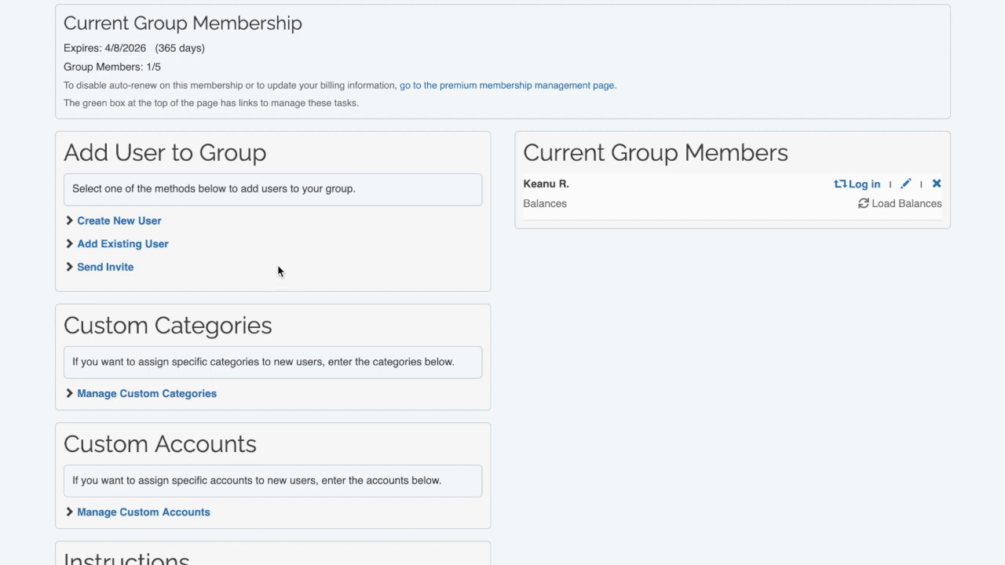
- Expand the Create New User, Add Existing User and Send Invite sections under Add User to Group
left_click(158, 222)
scroll(306, 219, "down", 1)
scroll(315, 218, "down", 3)
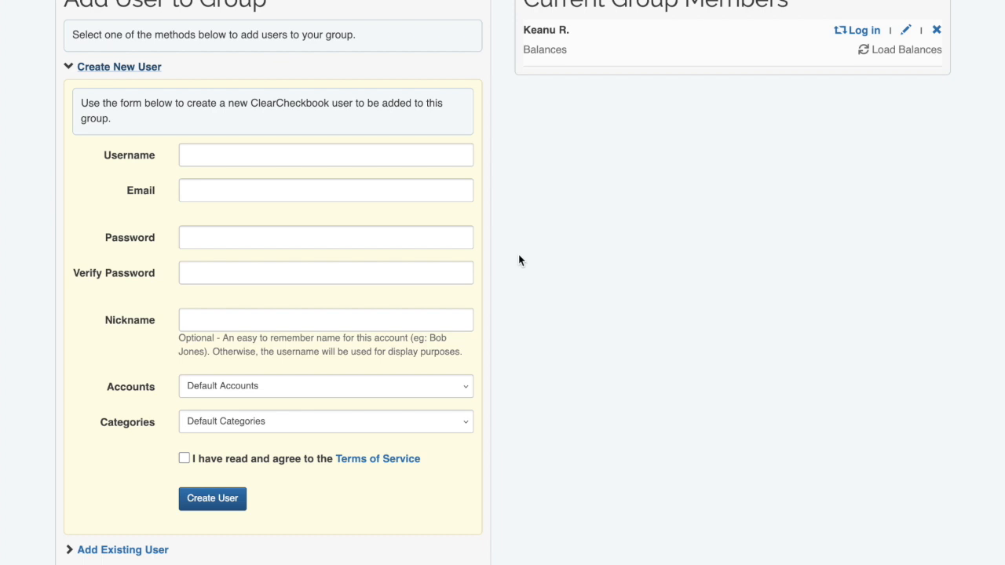
scroll(519, 261, "down", 1)
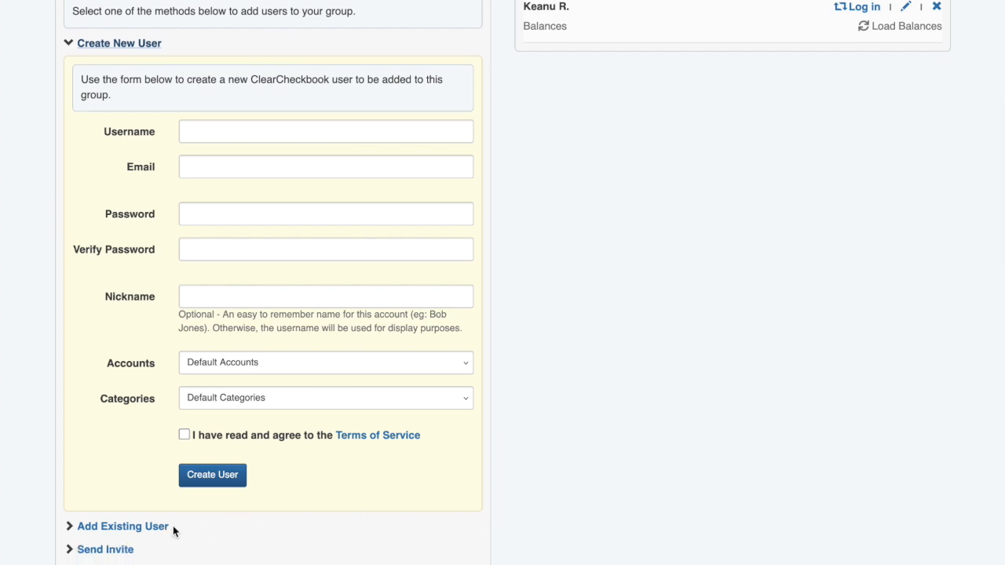
left_click(146, 527)
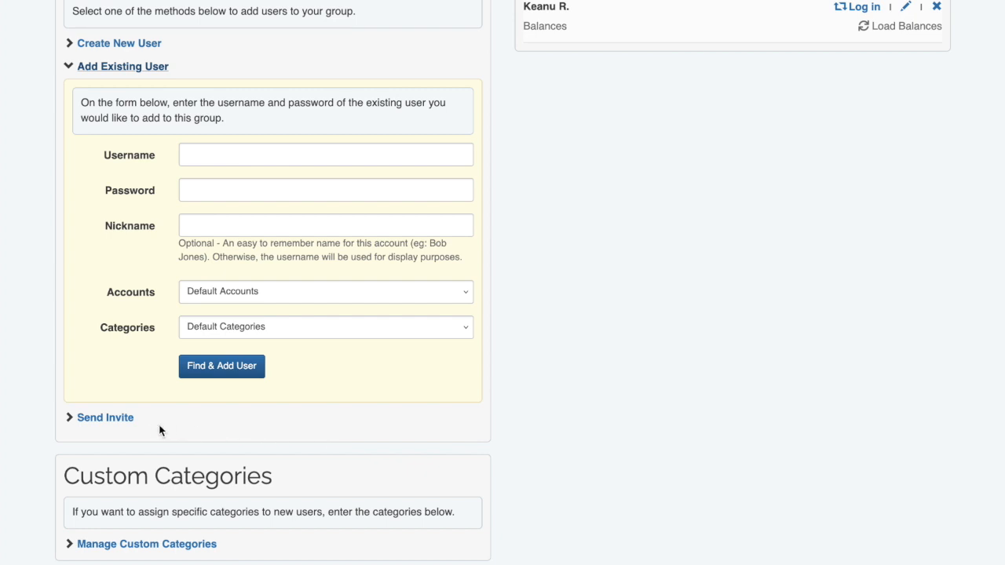
left_click(125, 418)
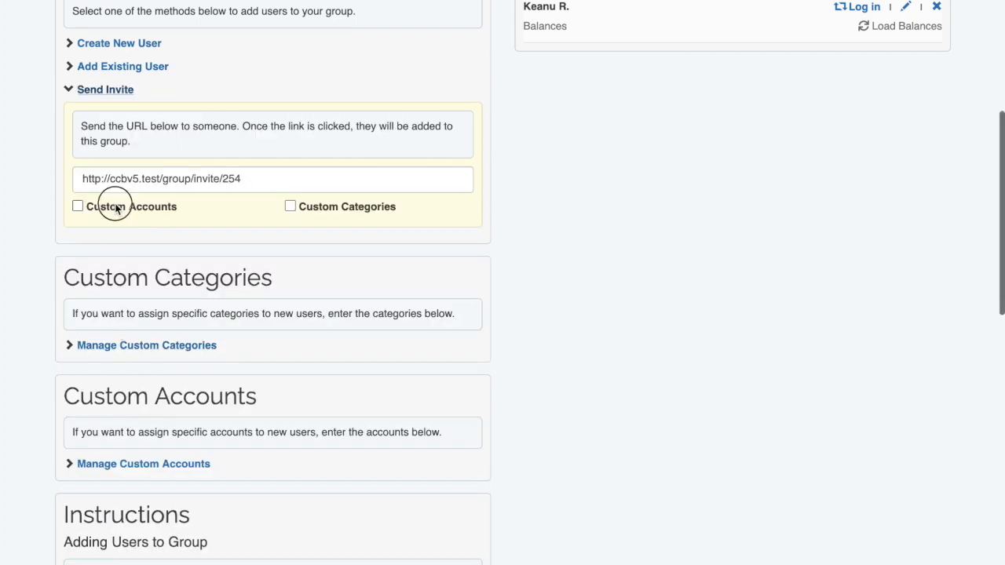
- Tick and untick Custom Accounts and Custom Categories for the invite link, then collapse Send Invite
left_click(116, 206)
left_click(326, 207)
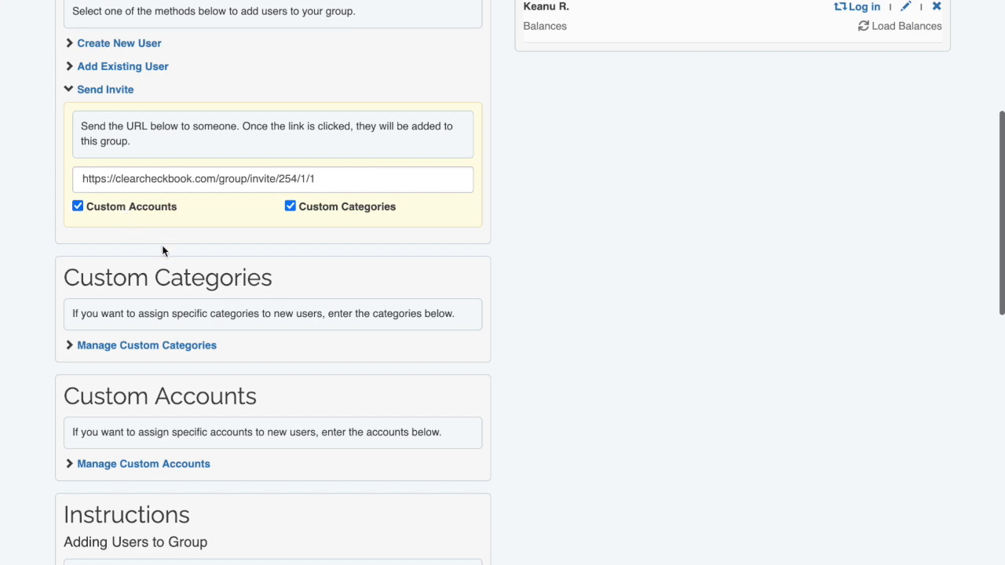
left_click(154, 209)
left_click(326, 208)
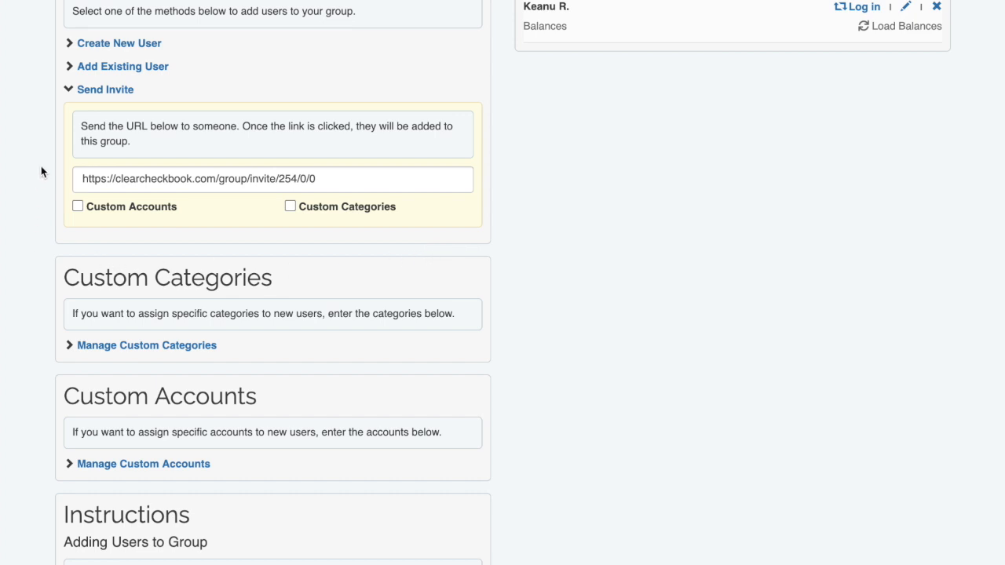
left_click(96, 91)
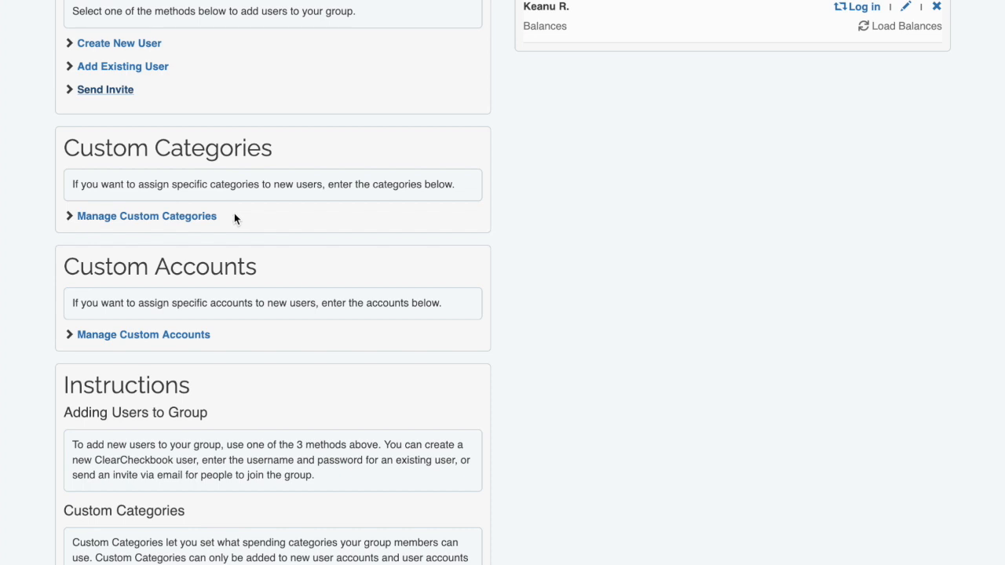
left_click(193, 218)
scroll(343, 229, "down", 3)
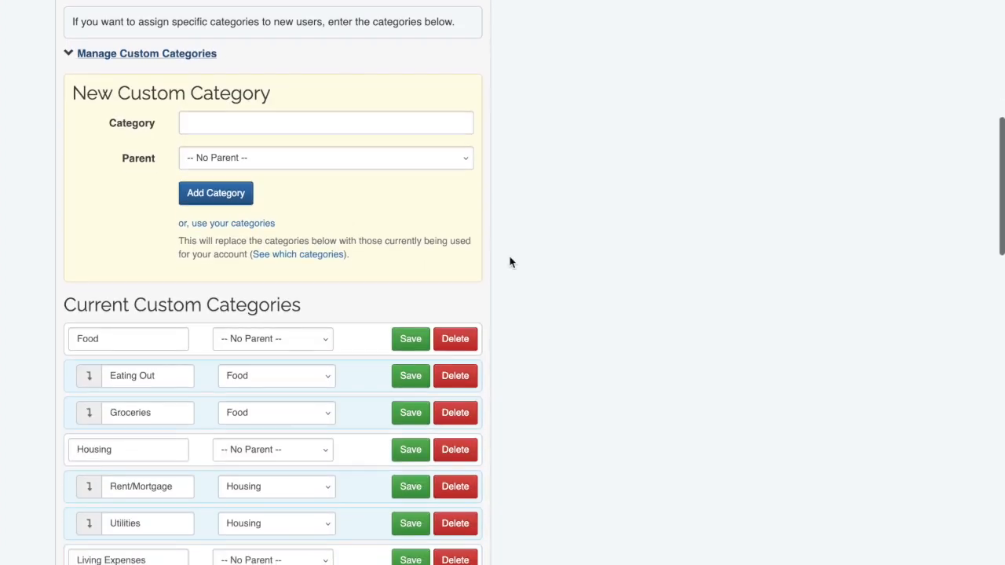
scroll(510, 256, "down", 1)
scroll(510, 262, "down", 1)
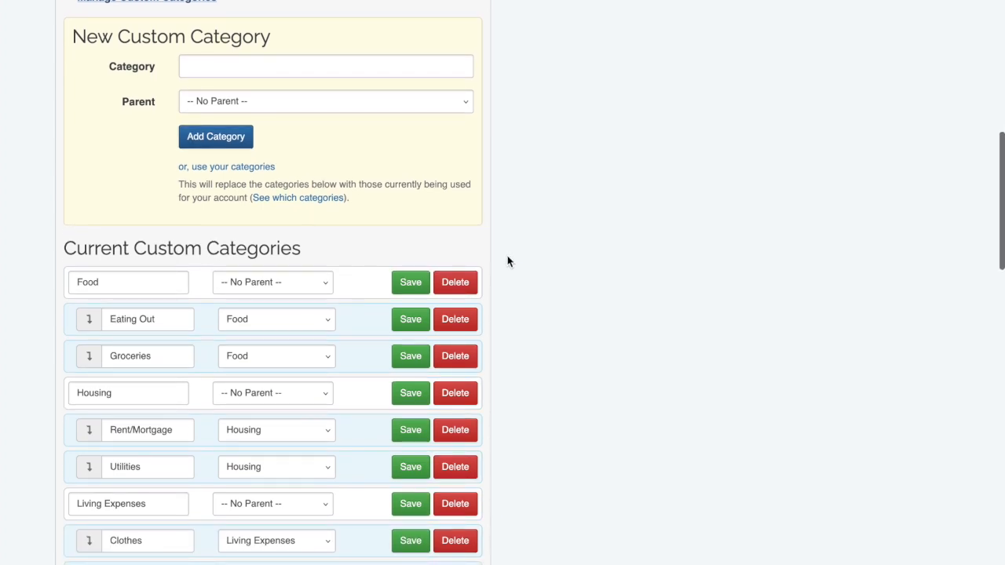
scroll(508, 261, "down", 2)
scroll(508, 261, "down", 3)
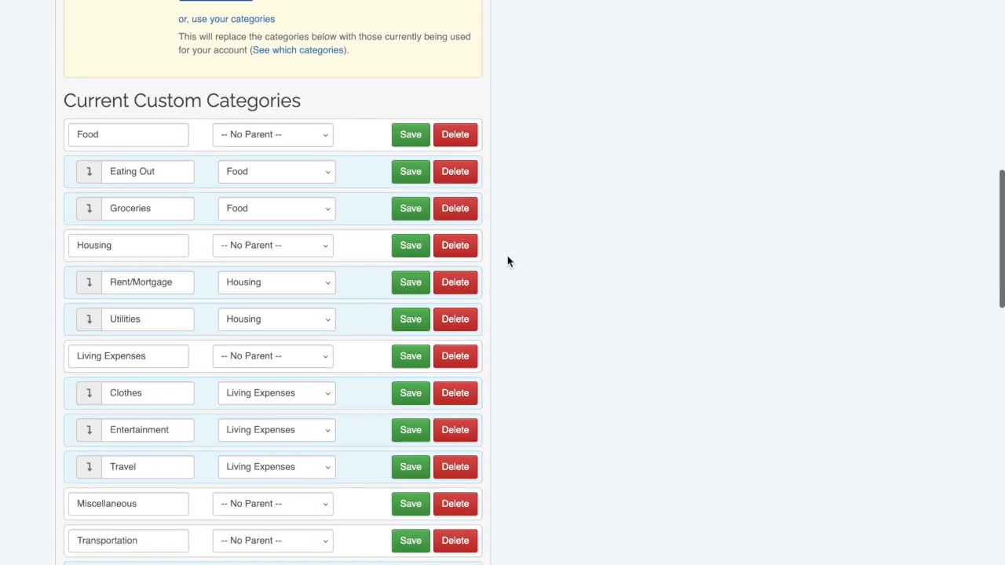
scroll(507, 261, "up", 1)
scroll(507, 262, "up", 5)
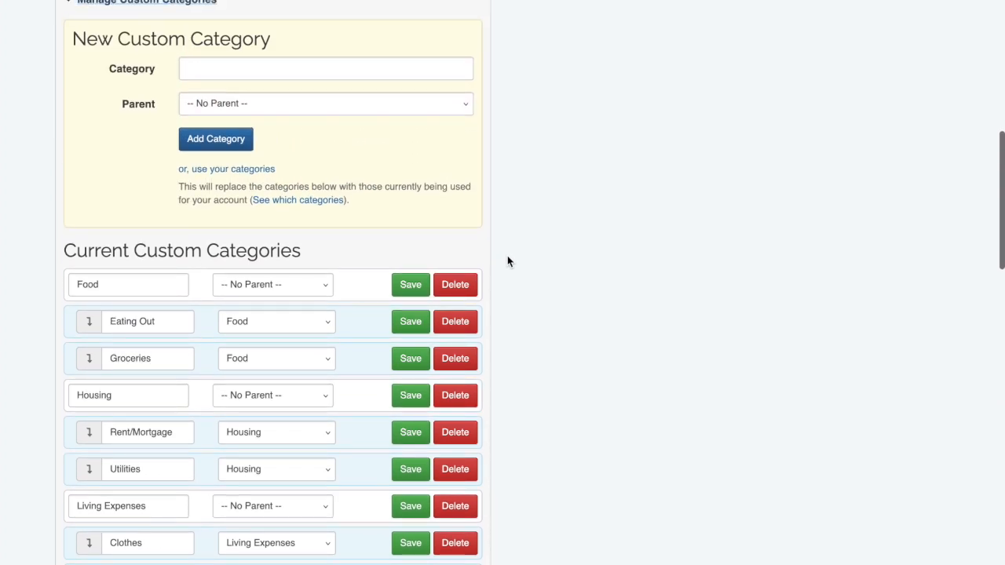
scroll(335, 321, "down", 2)
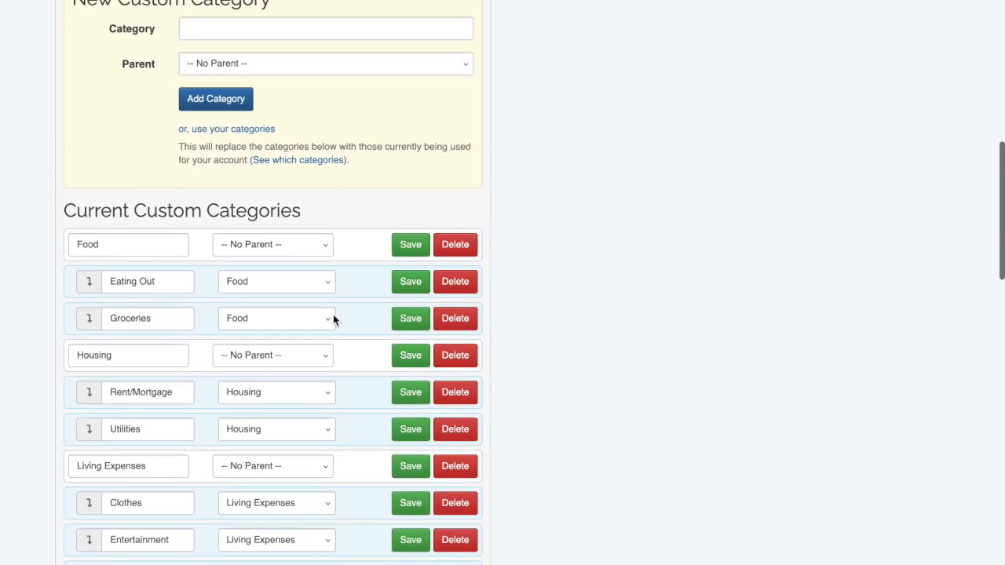
scroll(352, 333, "up", 7)
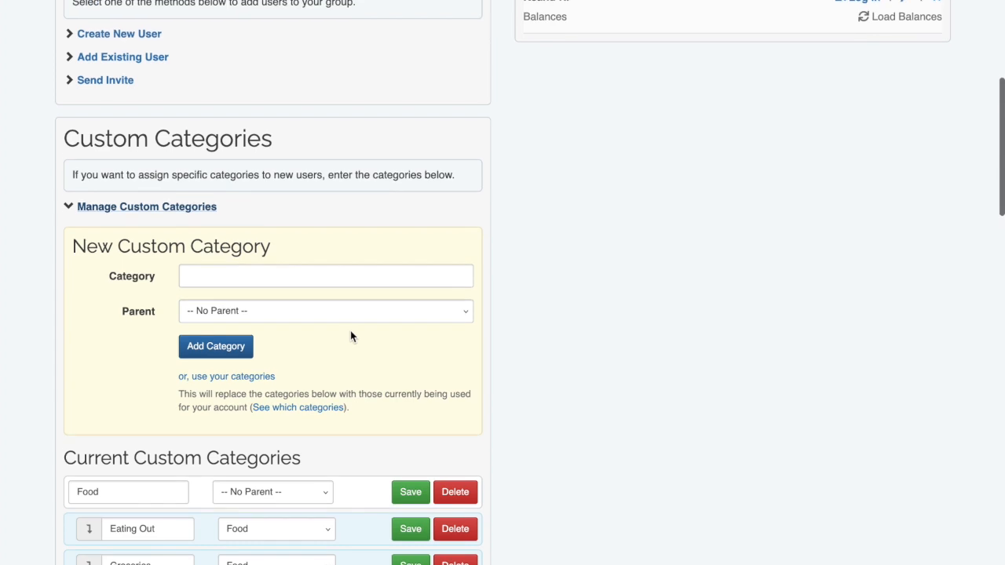
left_click(214, 213)
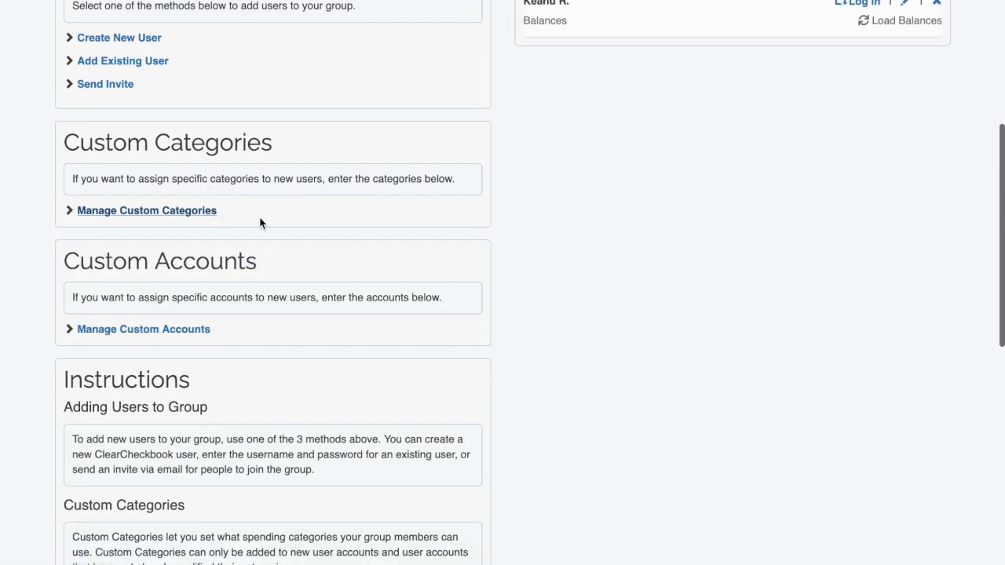
scroll(259, 223, "up", 2)
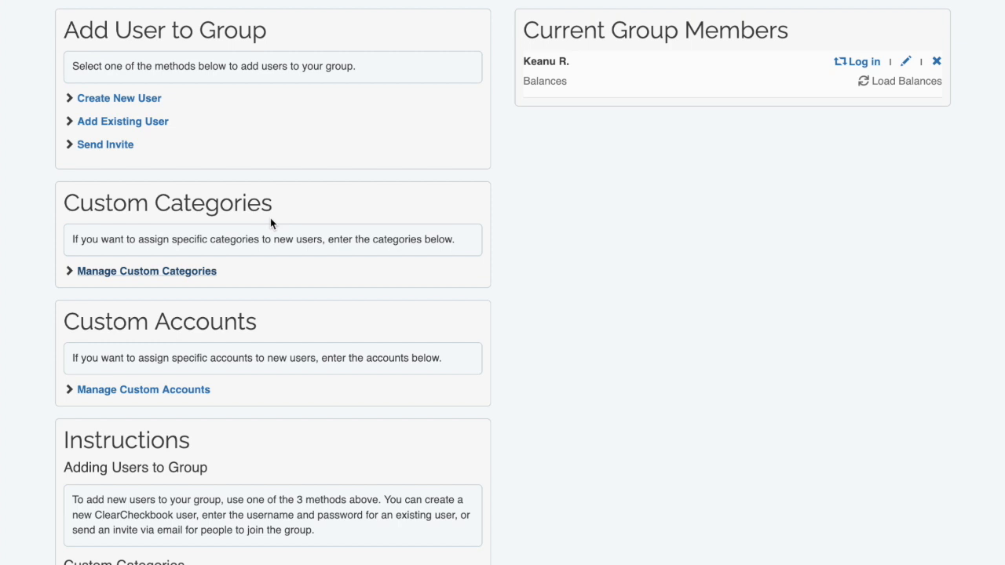
scroll(284, 211, "up", 1)
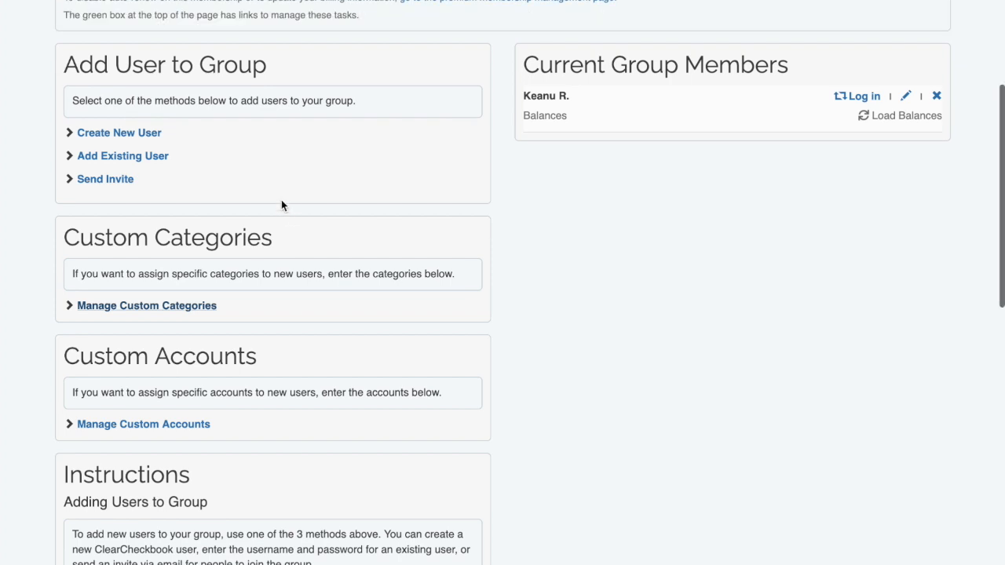
- In the Create New User form, enter the new user's email, password and nickname
left_click(153, 135)
left_click(240, 220)
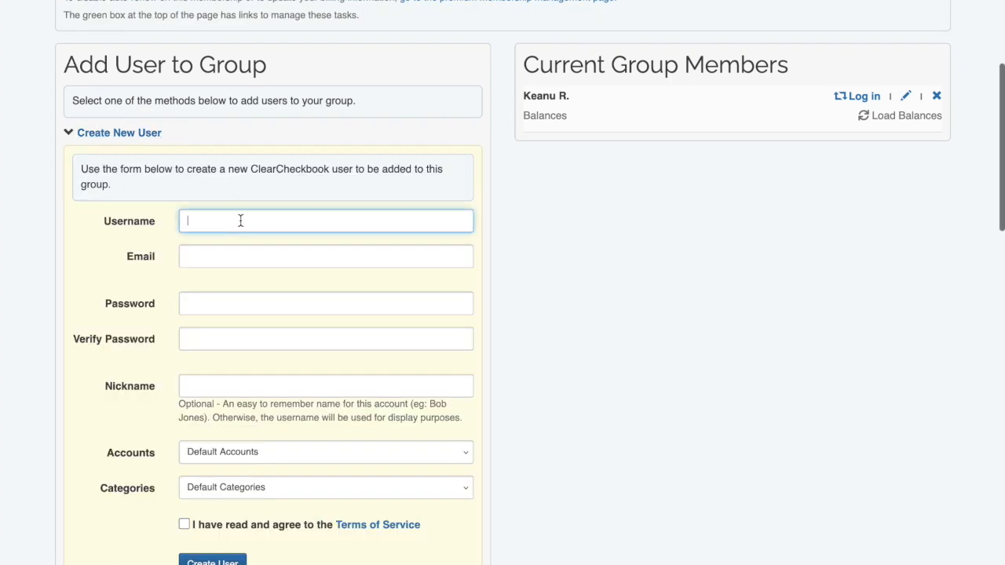
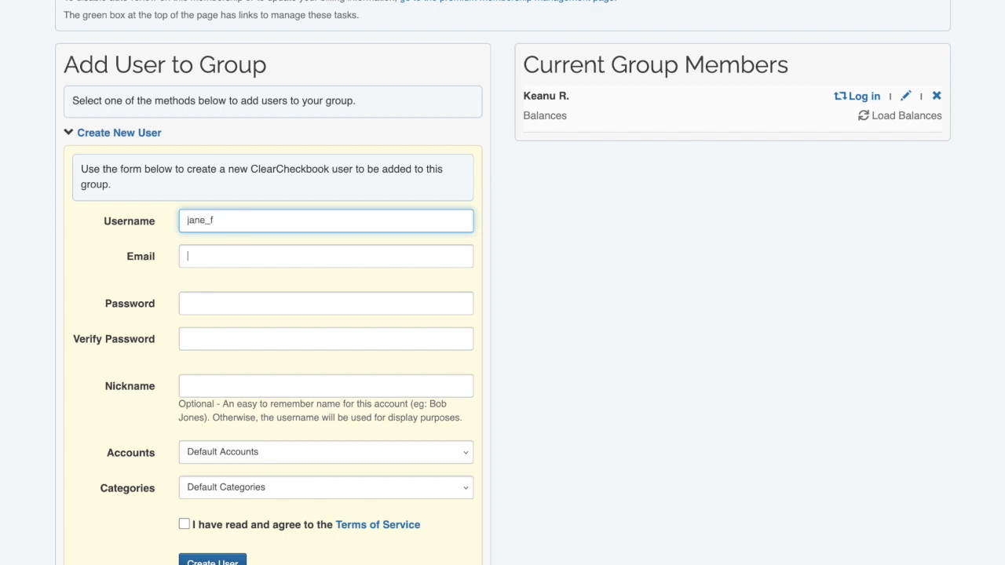
key("Tab")
key("Tab")
key("Tab")
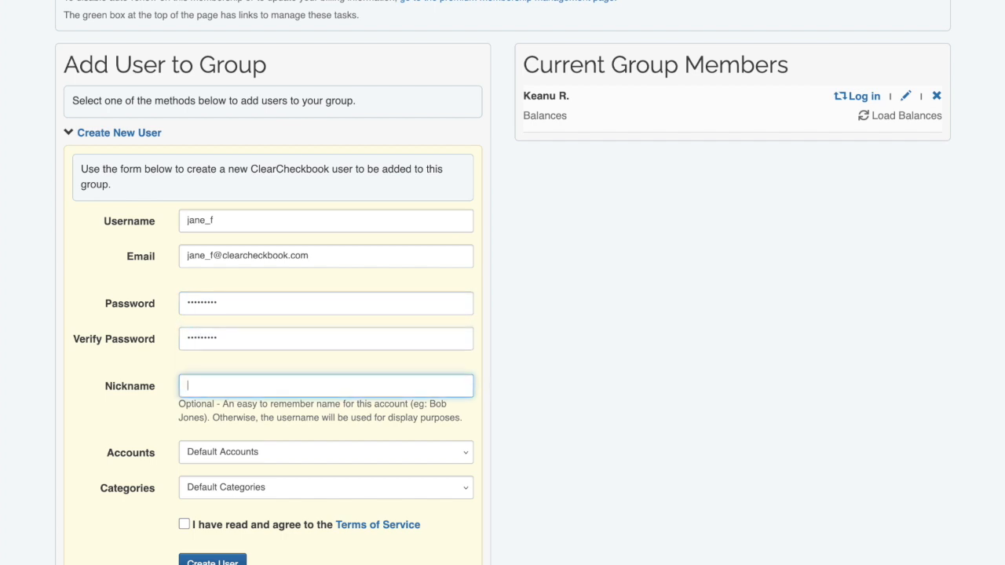
scroll(242, 221, "down", 1)
scroll(242, 226, "down", 1)
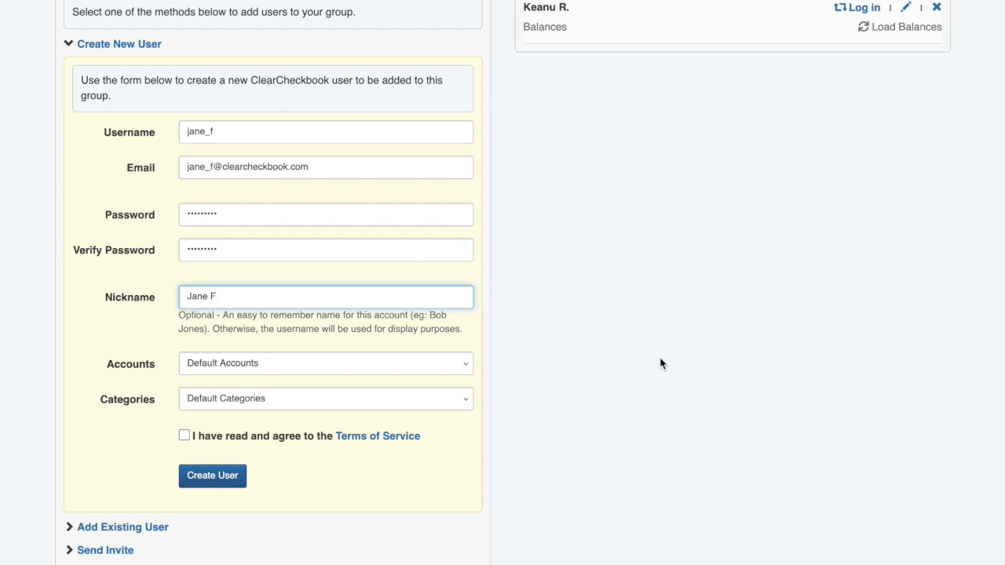
type(".")
- Keep Default Accounts and Default Categories, accept the Terms of Service, and create the user
left_click(468, 368)
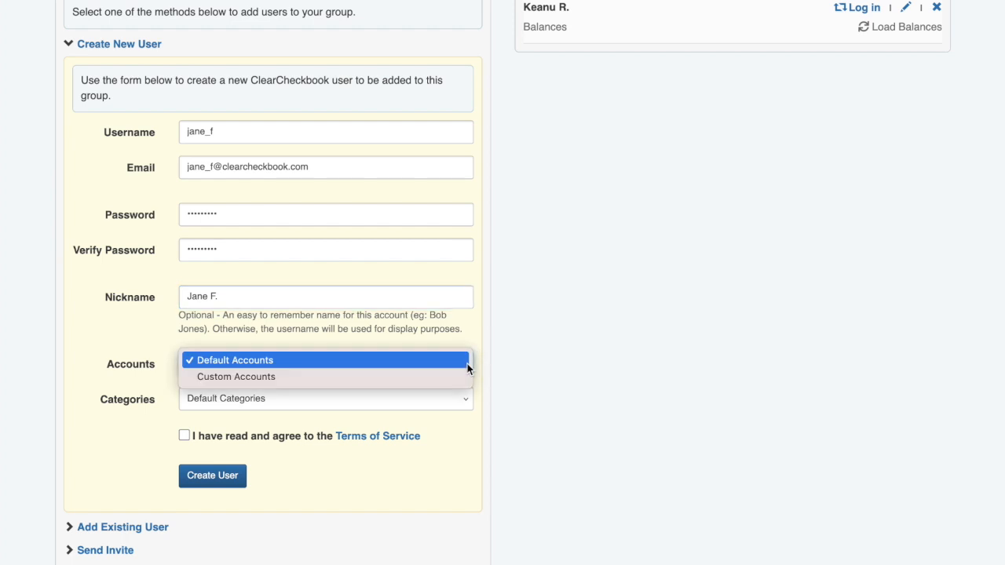
left_click(467, 365)
left_click(468, 399)
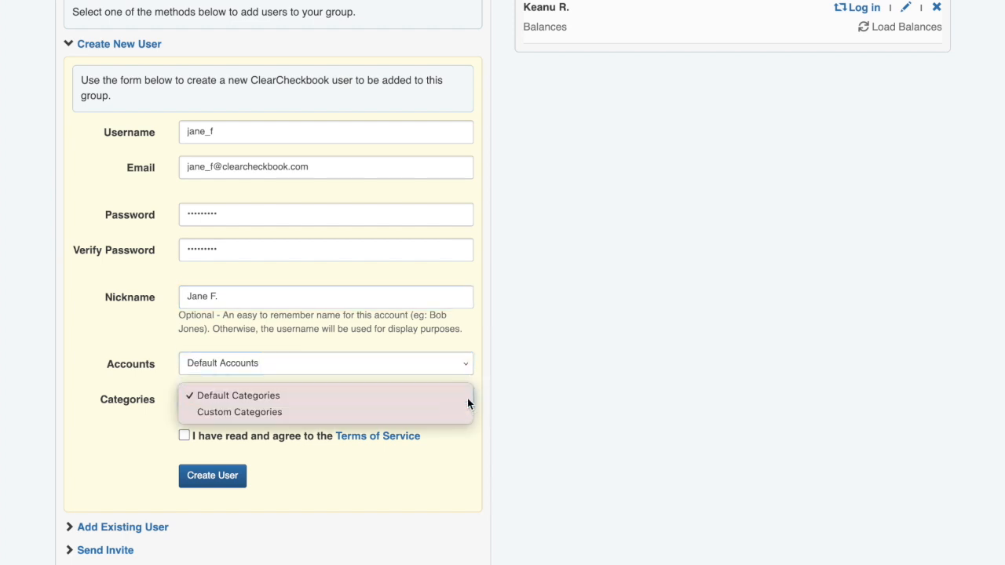
left_click(467, 399)
left_click(183, 437)
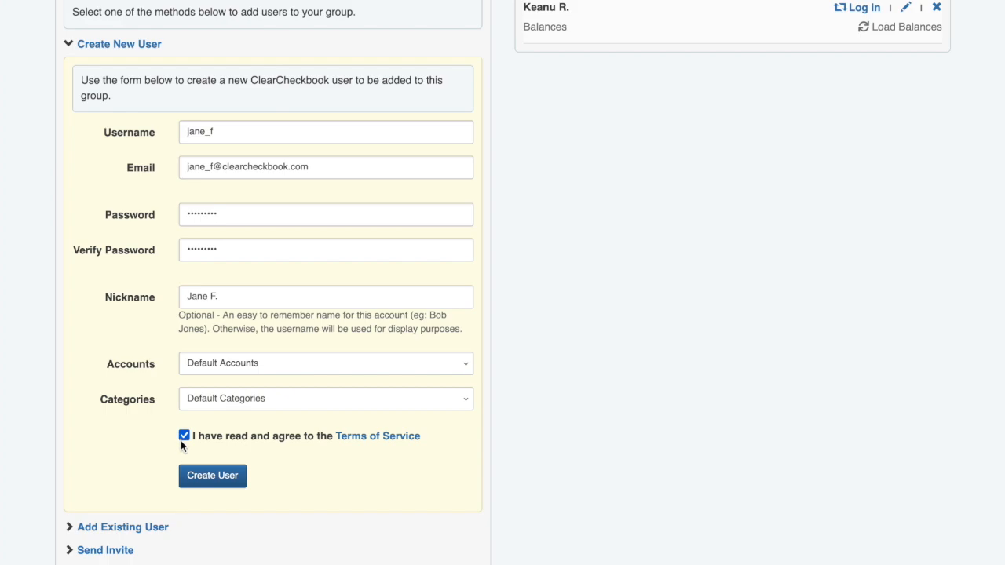
left_click(214, 481)
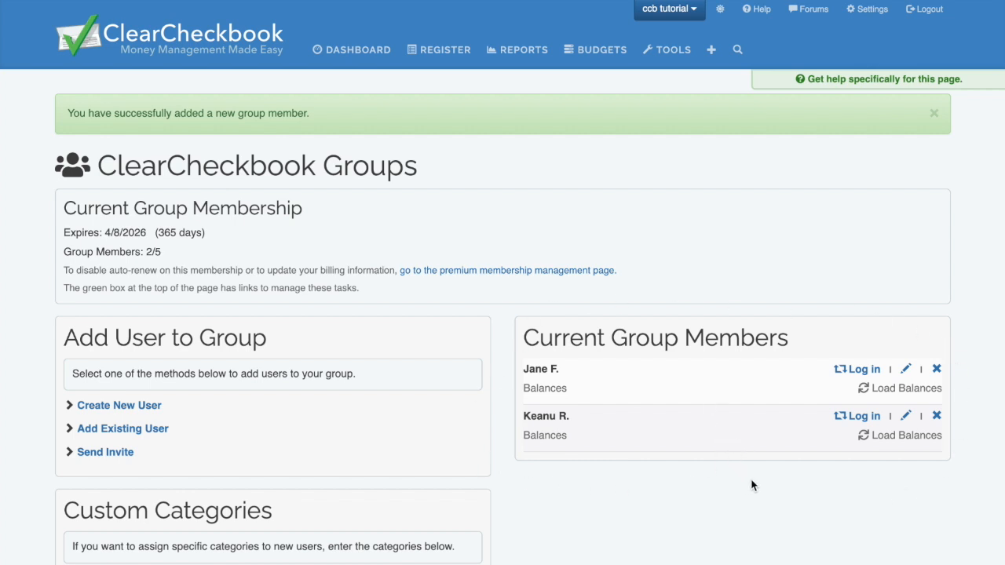
- Load the new member's balances (0.00 overall, 0.00 jived) and check the account menu listing both members
scroll(738, 469, "down", 1)
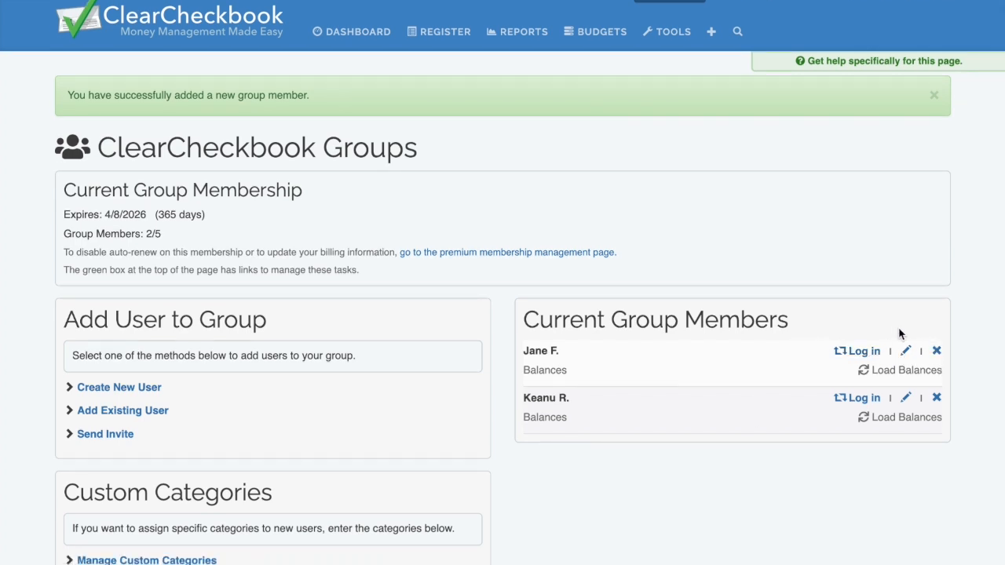
left_click(891, 371)
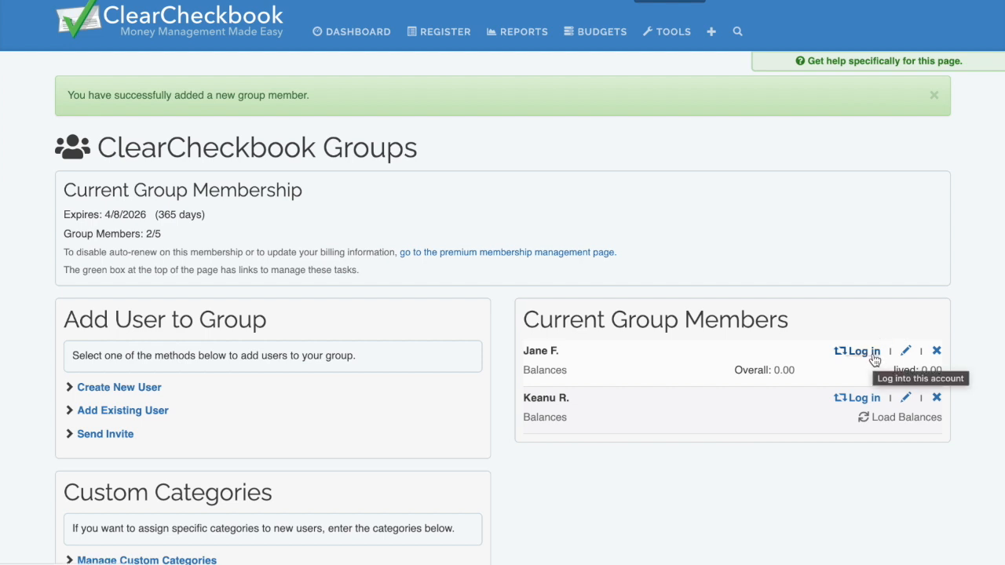
scroll(875, 360, "up", 1)
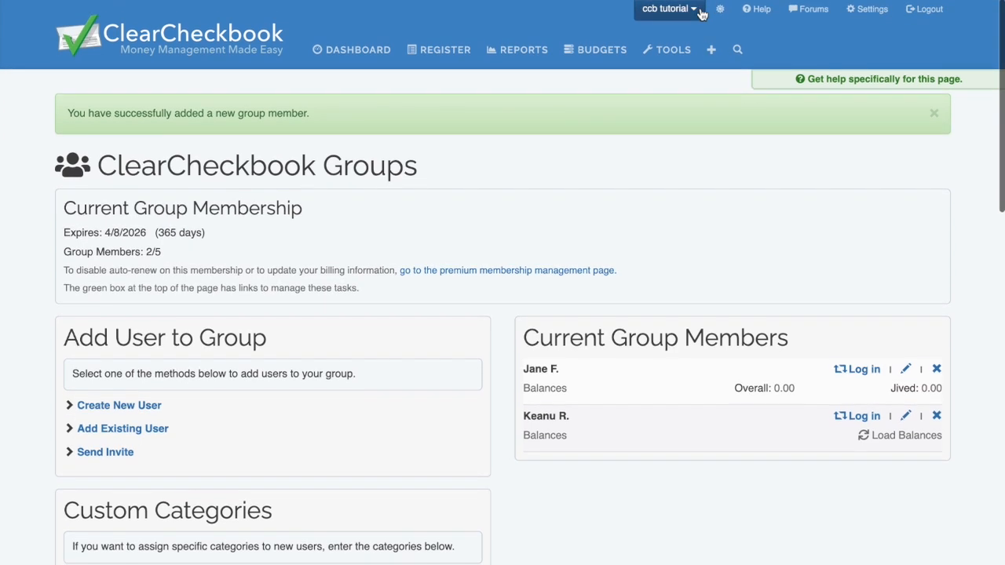
left_click(701, 14)
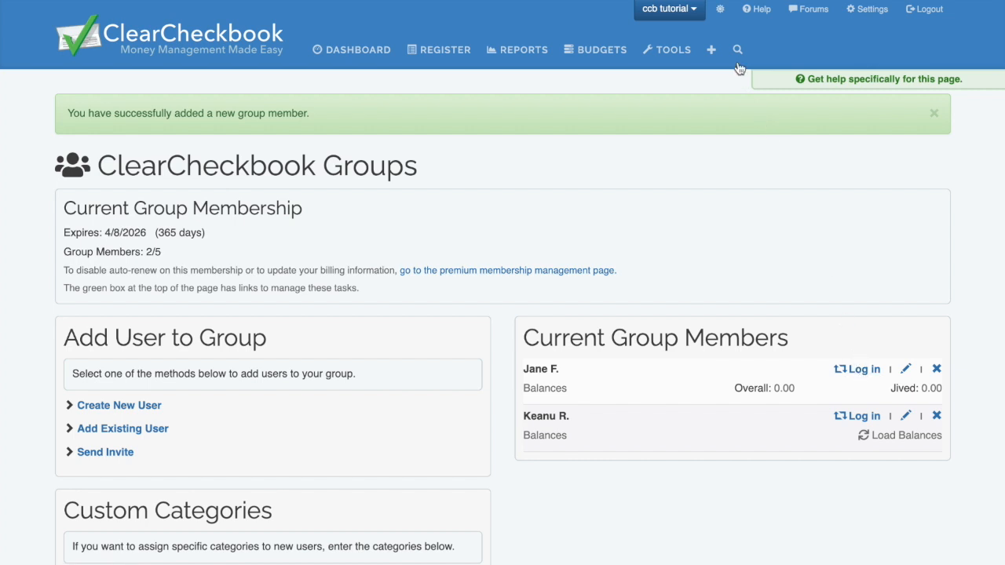
left_click(694, 11)
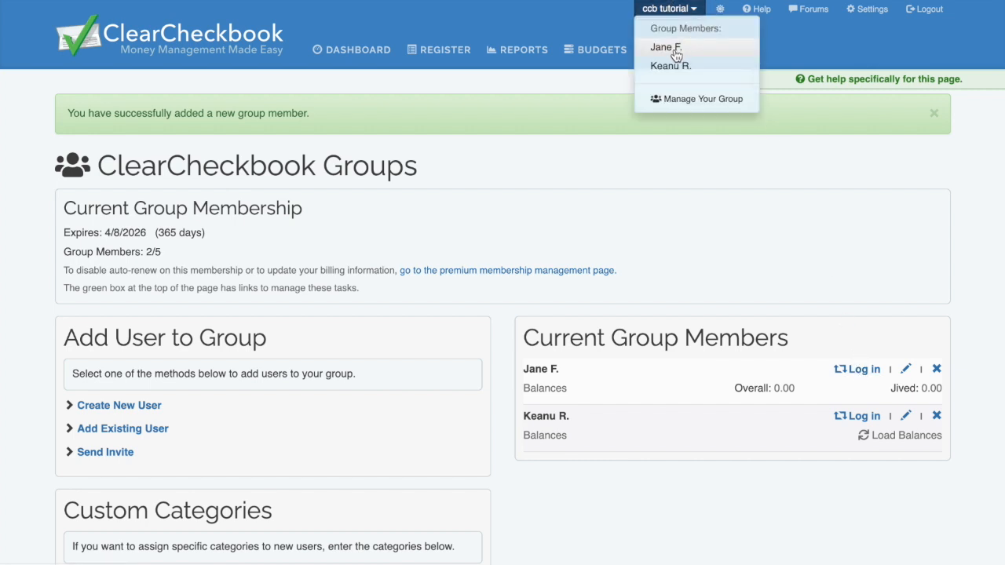
- As the new member, add a 300 'Sample deposit' Deposit to Cash, then switch back to the owner
left_click(671, 48)
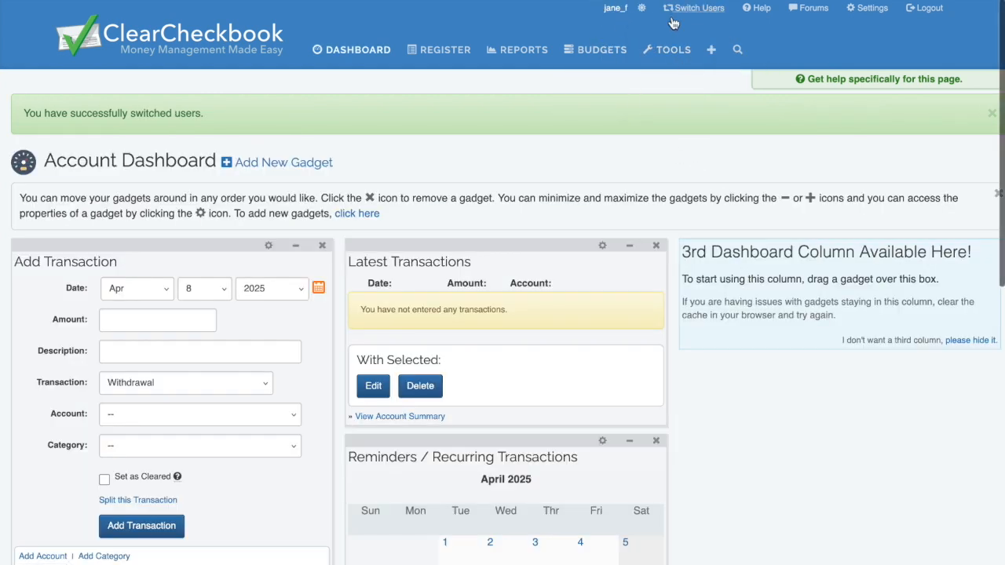
left_click(197, 317)
type("300")
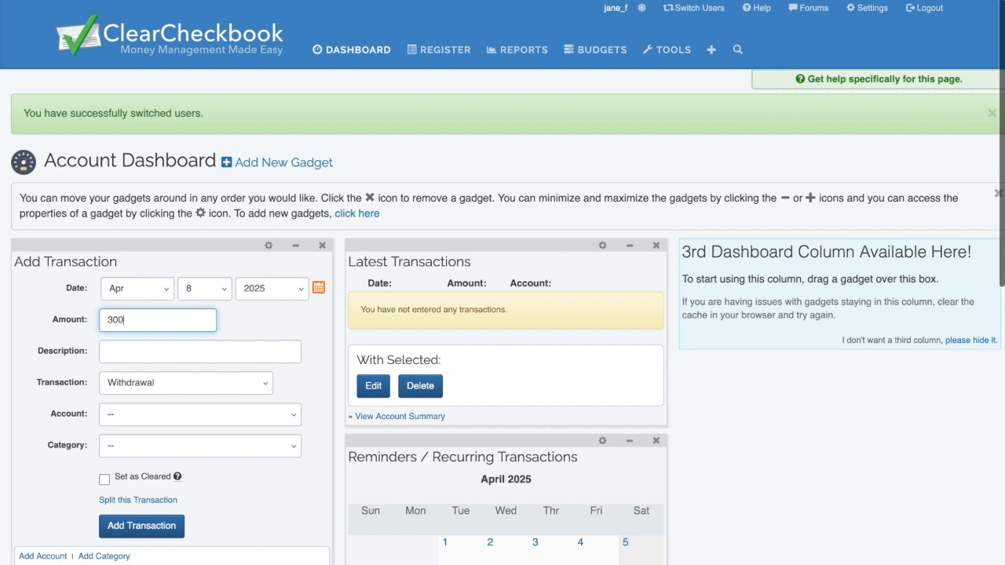
key("Tab")
type("Sample deposit")
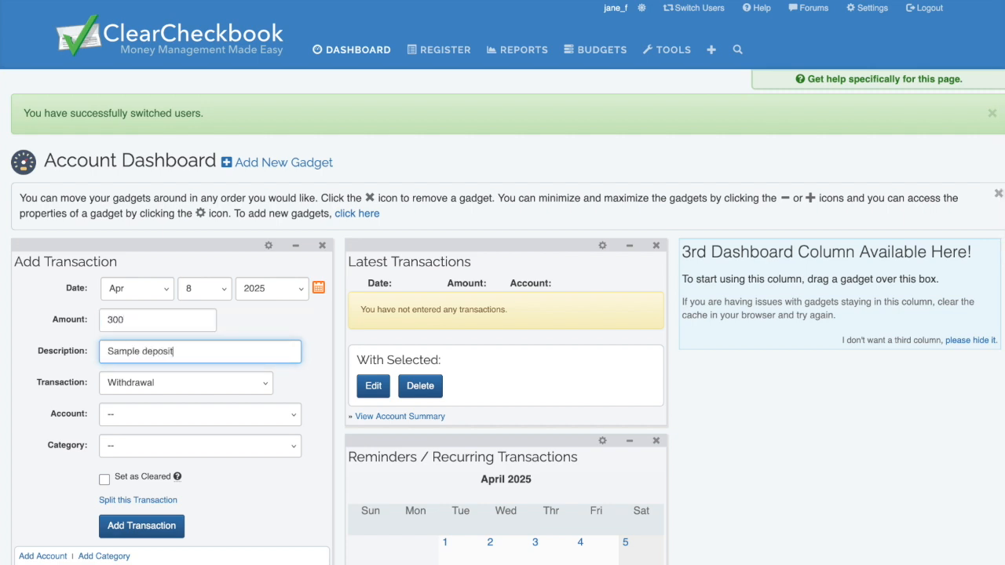
left_click(201, 381)
left_click(207, 397)
left_click(181, 416)
left_click(182, 430)
left_click(166, 526)
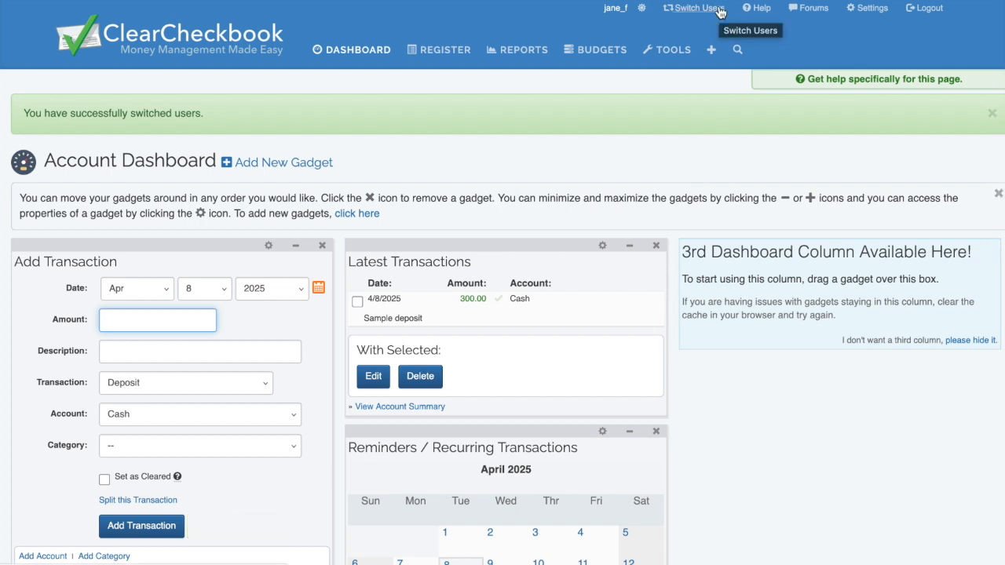
left_click(719, 9)
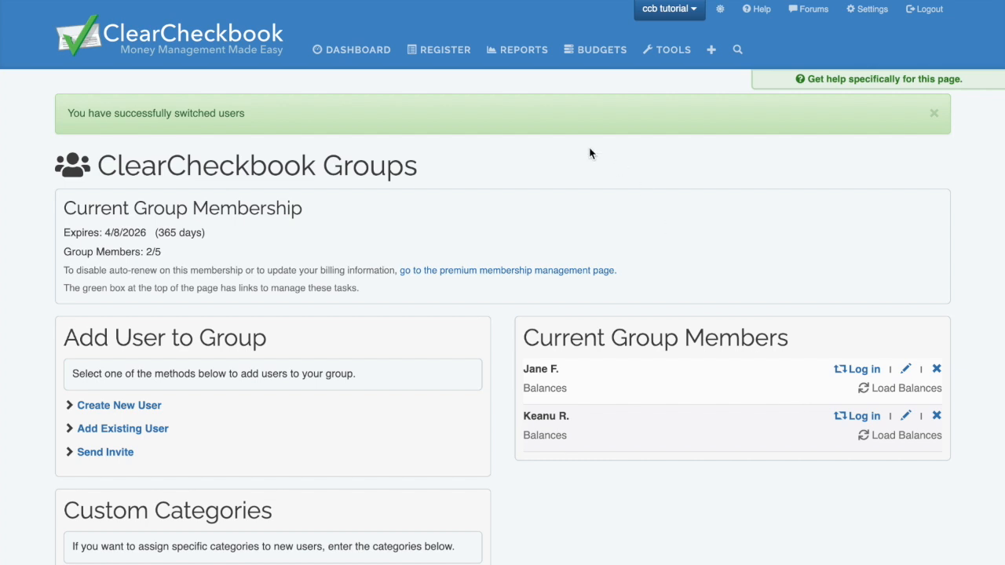
- Add the Group Members gadget to the Account Dashboard from the Add New Gadget list
left_click(377, 53)
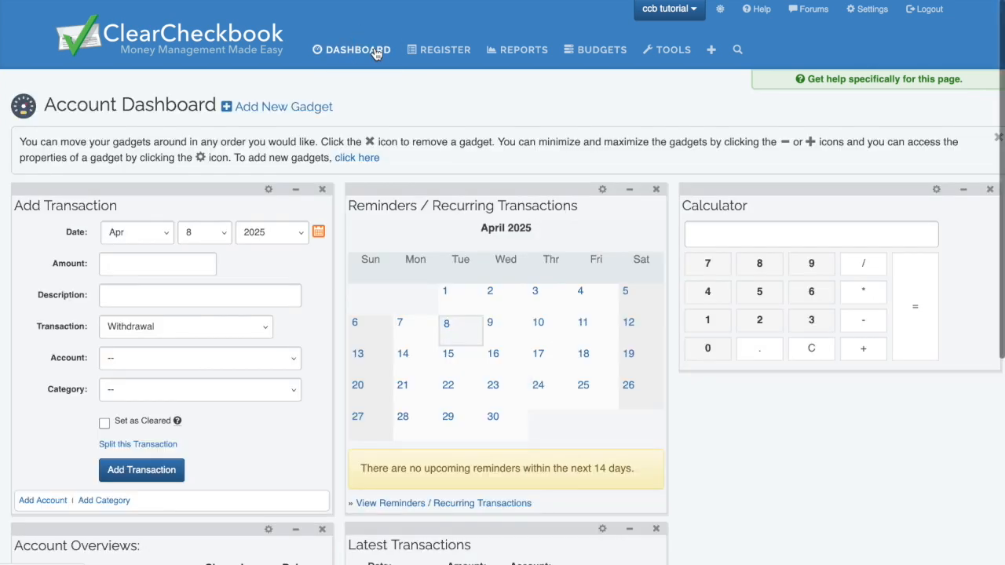
left_click(331, 116)
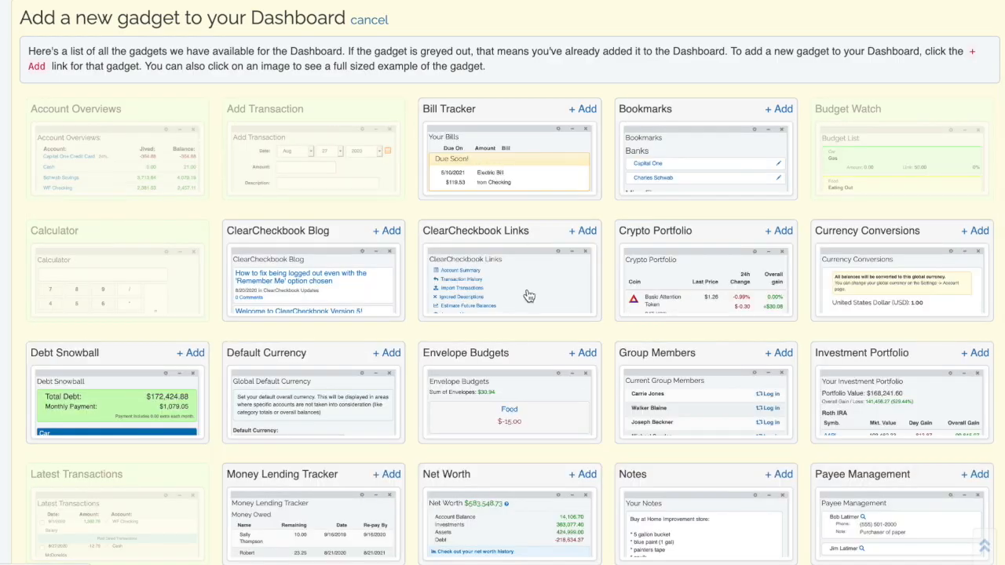
left_click(779, 355)
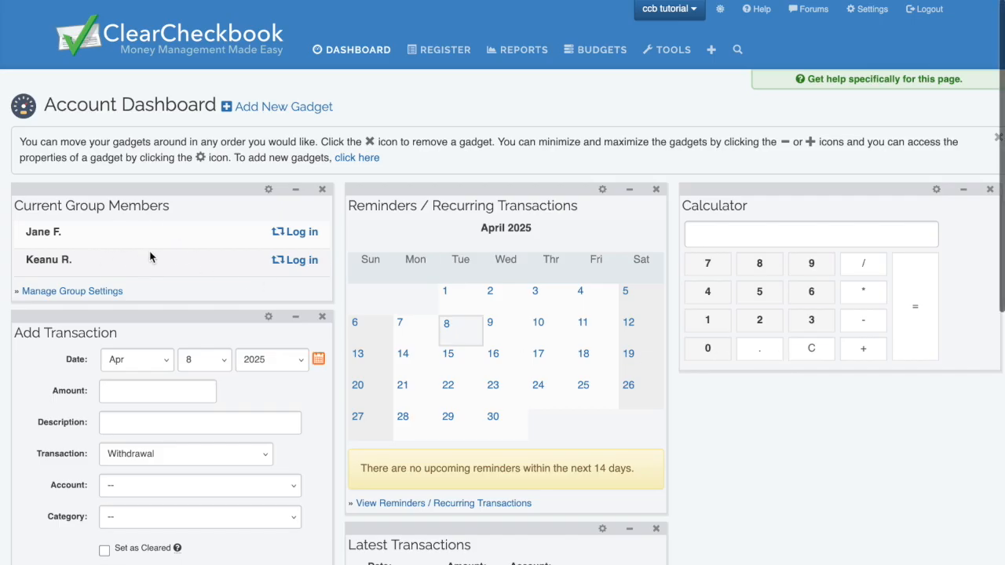